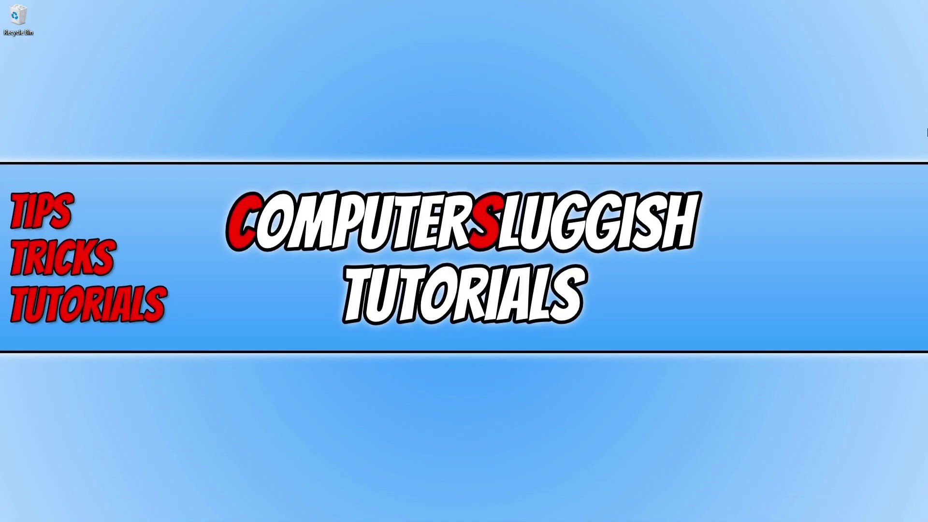
Step: Open Settings > Update & Security to see the pending 2021-05 Cumulative Update (KB4601554)
right_click(3, 519)
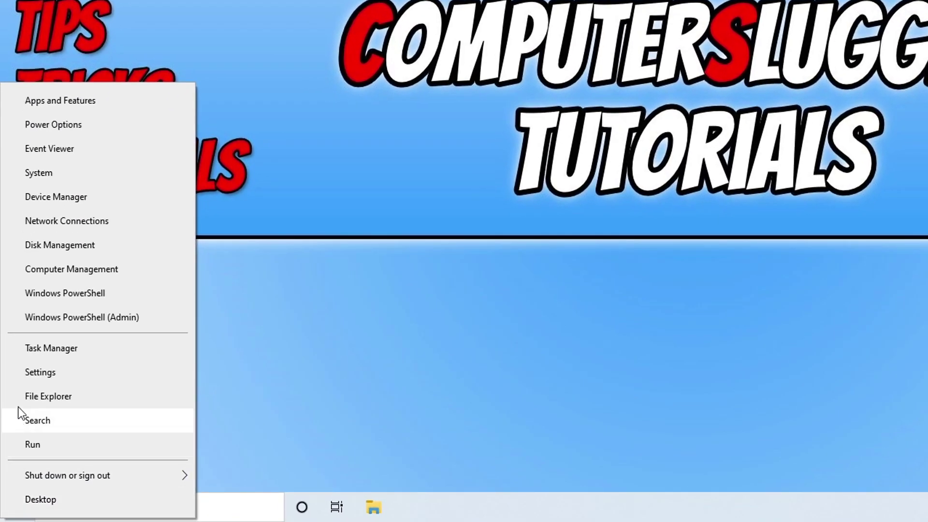
click(47, 380)
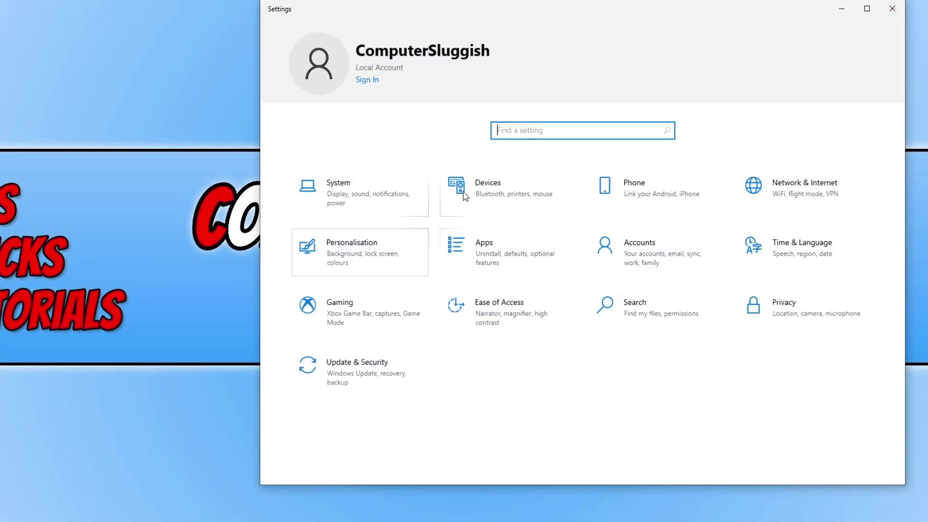
drag(624, 6, 503, 11)
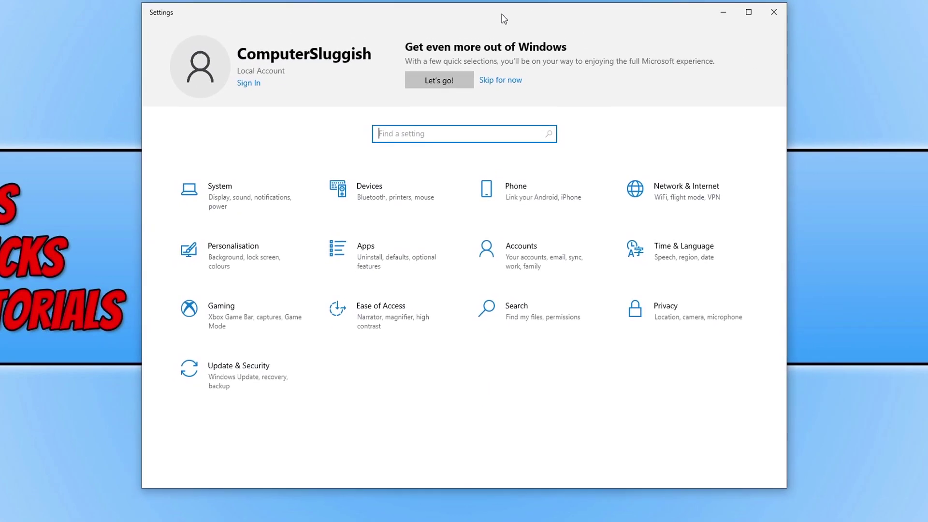
click(269, 381)
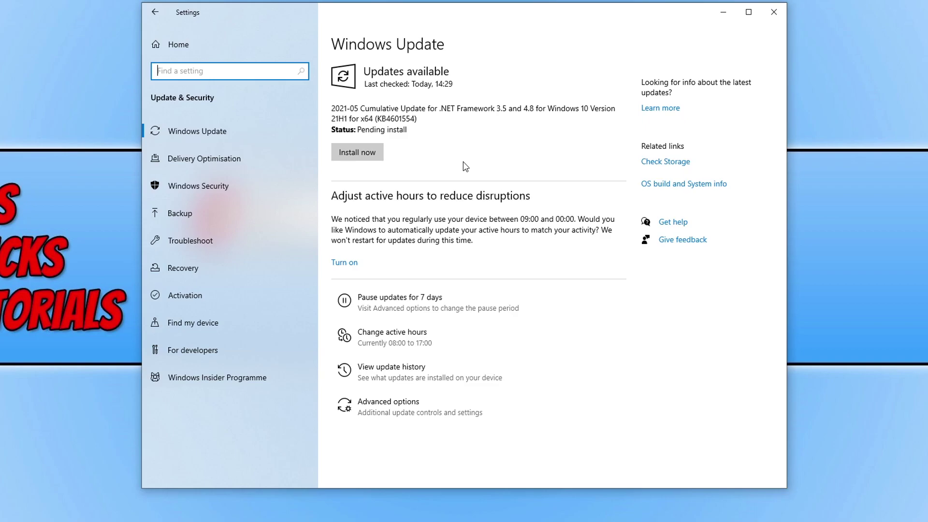
Step: Close Settings, open Device Manager and bring up the Realtek PCIe GbE Family Controller's options
click(773, 12)
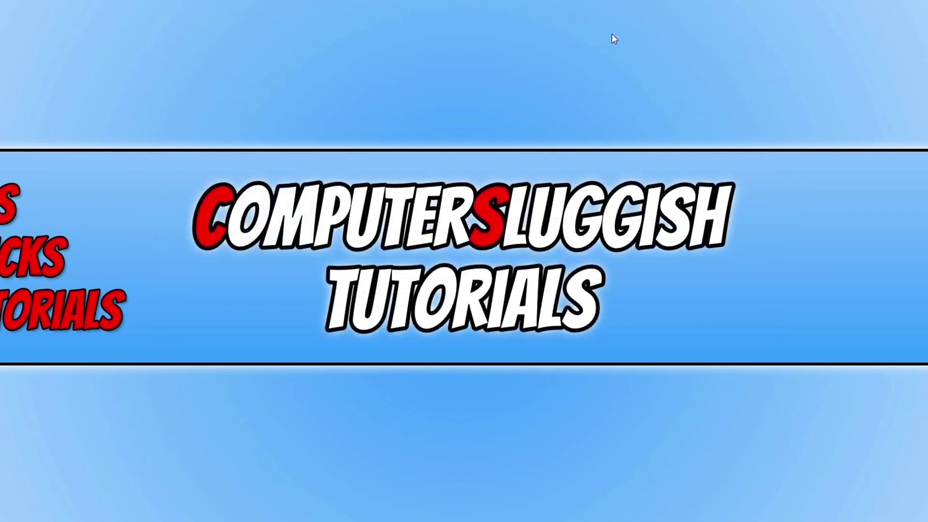
key(super+x)
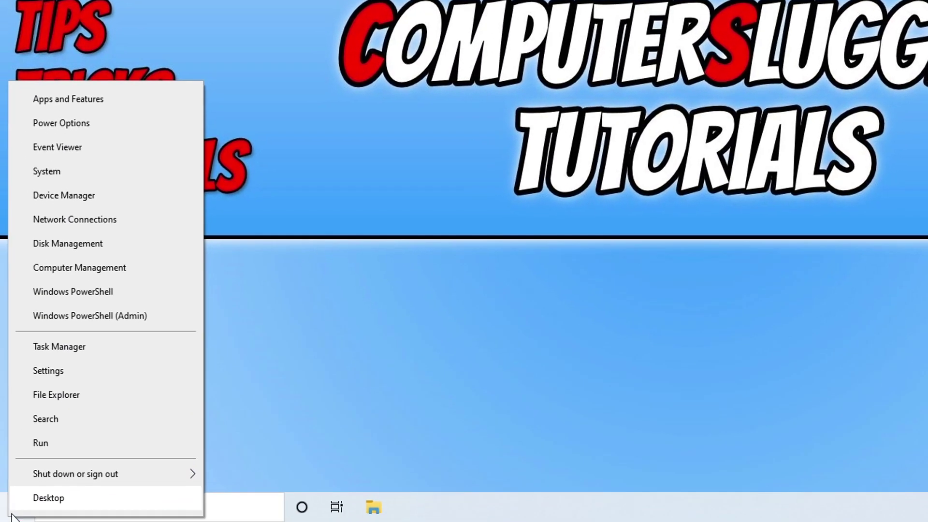
click(139, 203)
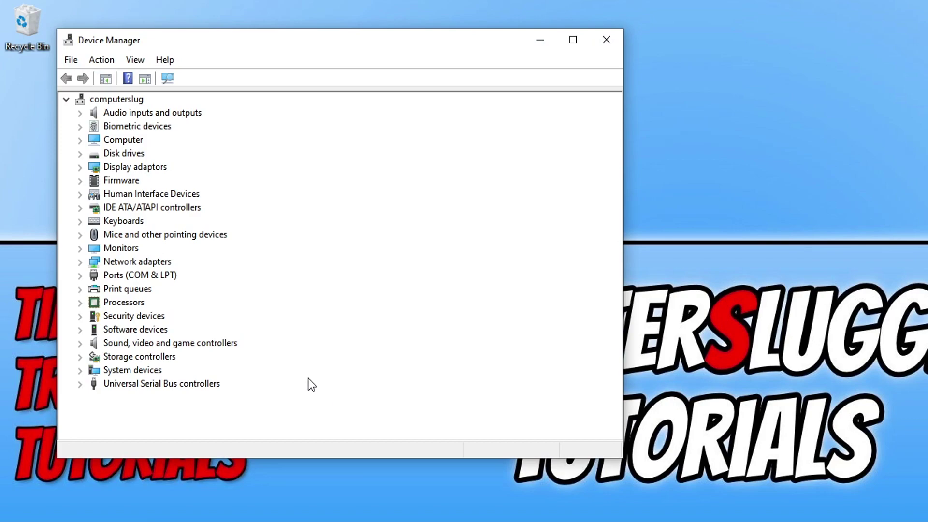
click(80, 261)
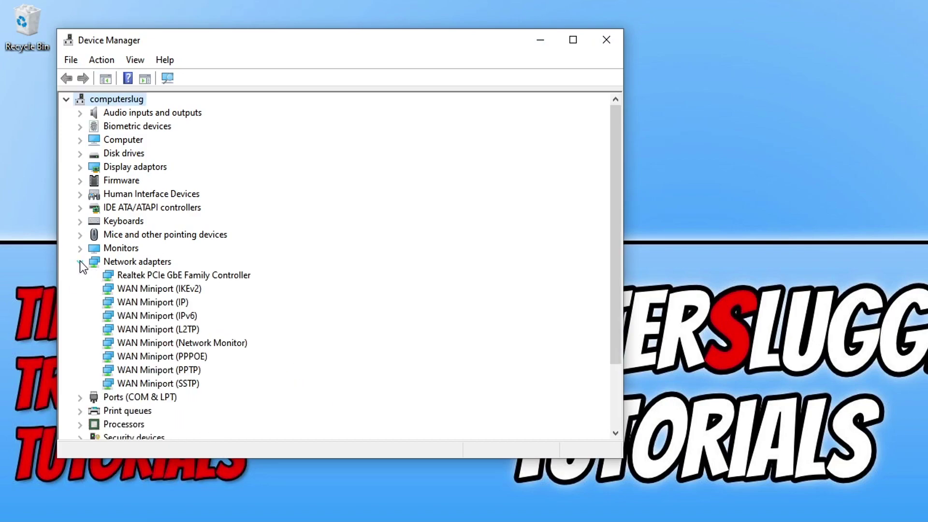
right_click(231, 278)
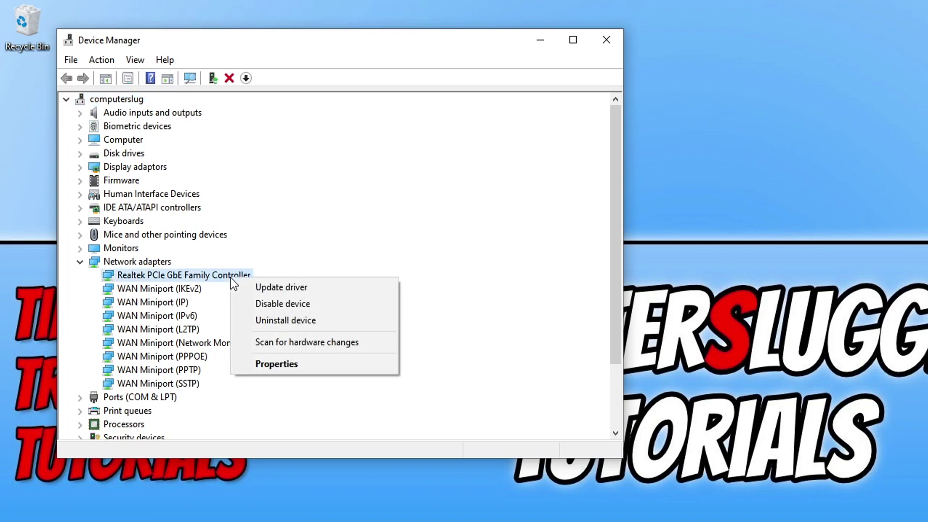
Step: Search automatically for a Realtek PCIe GbE driver, which reports the best driver is already installed
click(375, 287)
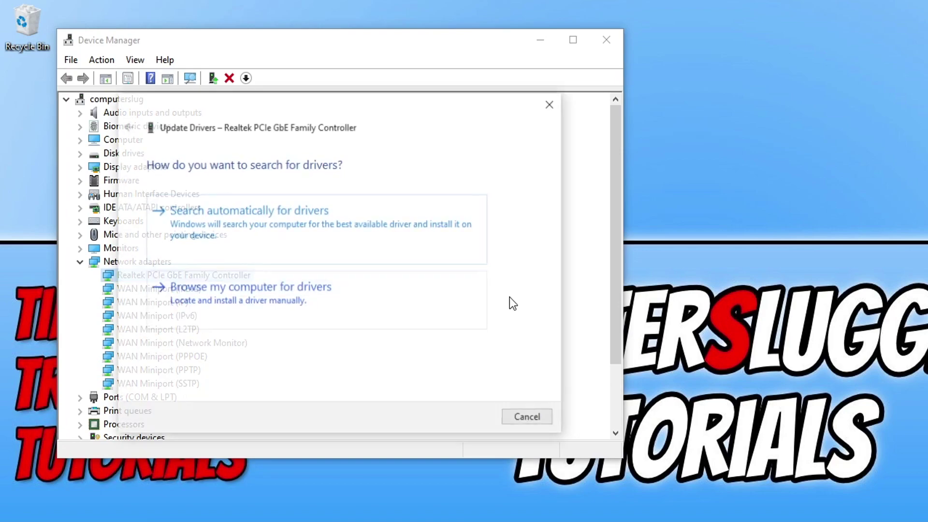
click(449, 218)
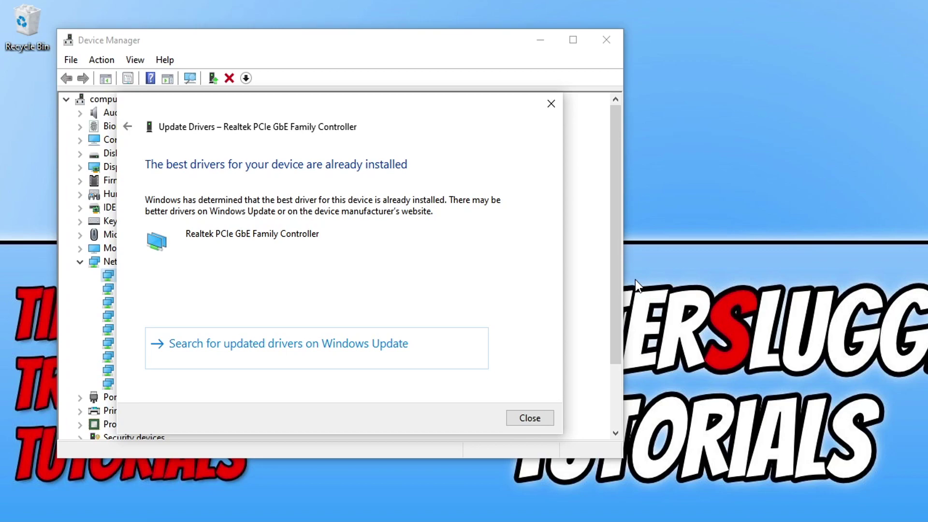
click(550, 419)
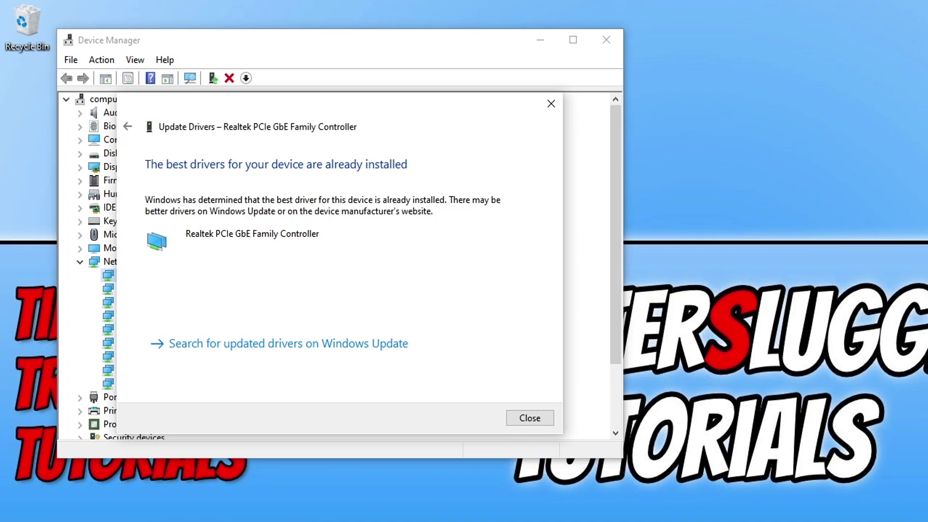
Step: Open Network Connections from the network status settings to list the adapters
right_click(4, 517)
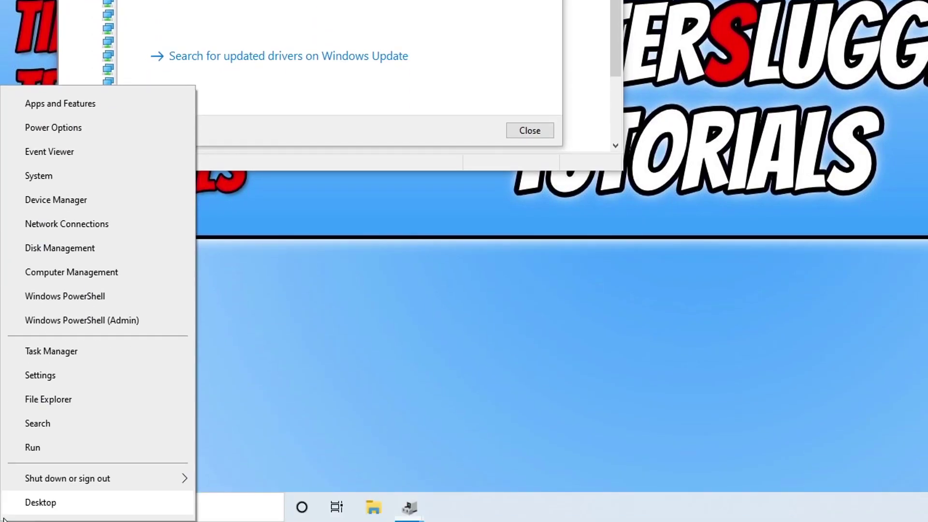
click(117, 233)
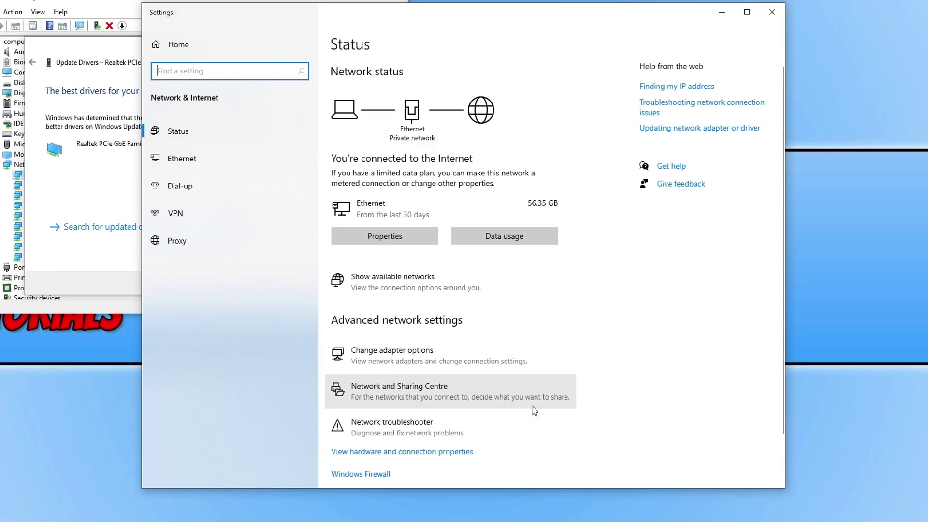
click(487, 358)
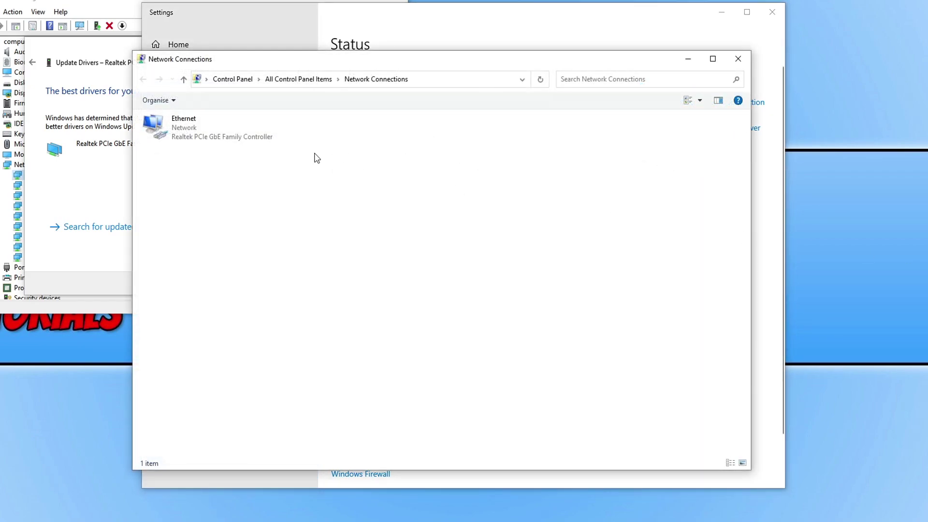
Step: Disable the Ethernet connection, then enable it again so it reconnects
right_click(196, 127)
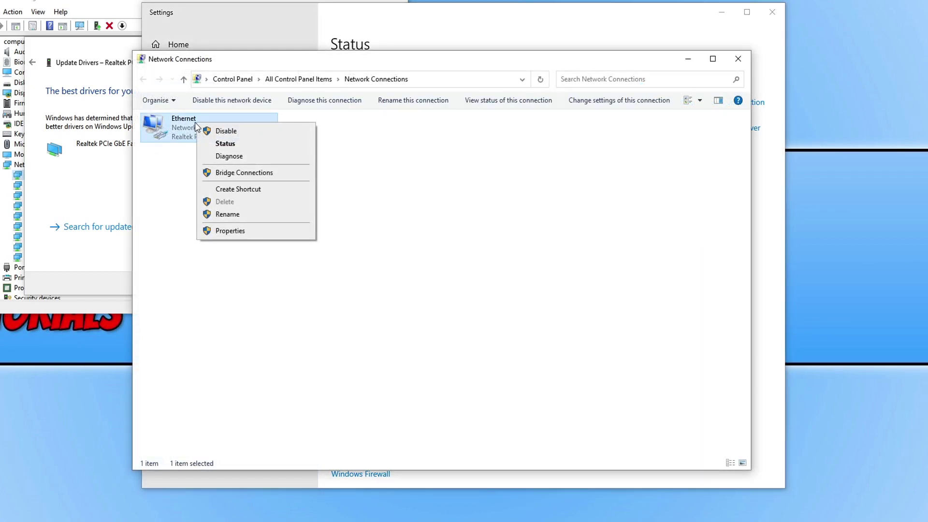
click(246, 131)
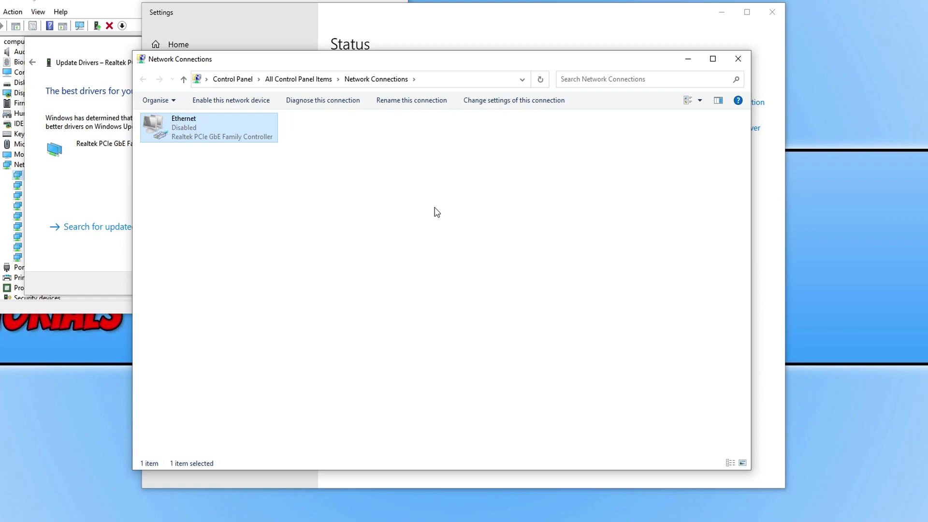
right_click(181, 132)
click(216, 139)
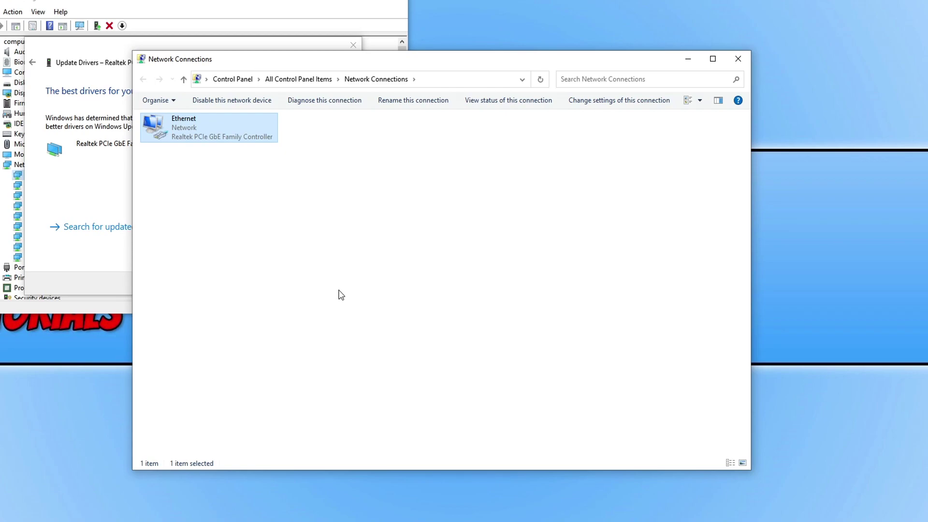
Step: Go to Settings > Update & Security > Troubleshoot > Additional troubleshooters
right_click(1, 521)
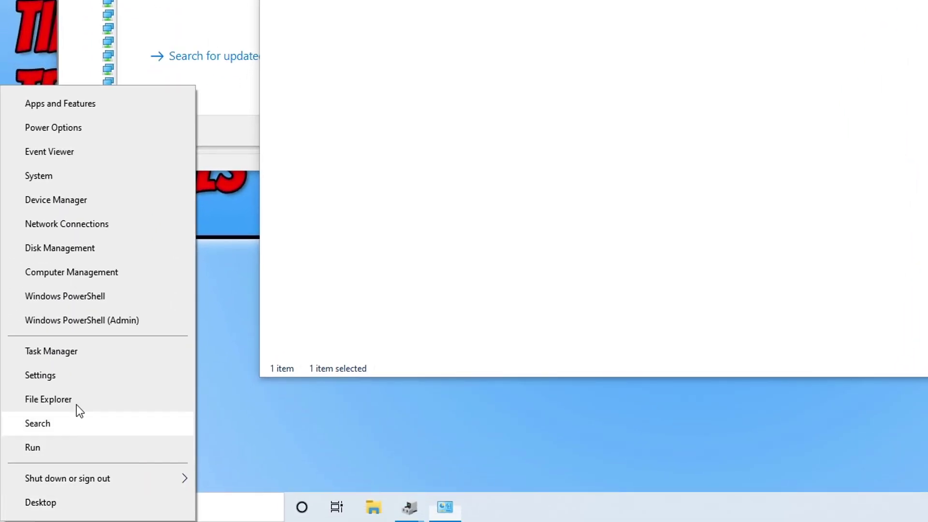
click(83, 375)
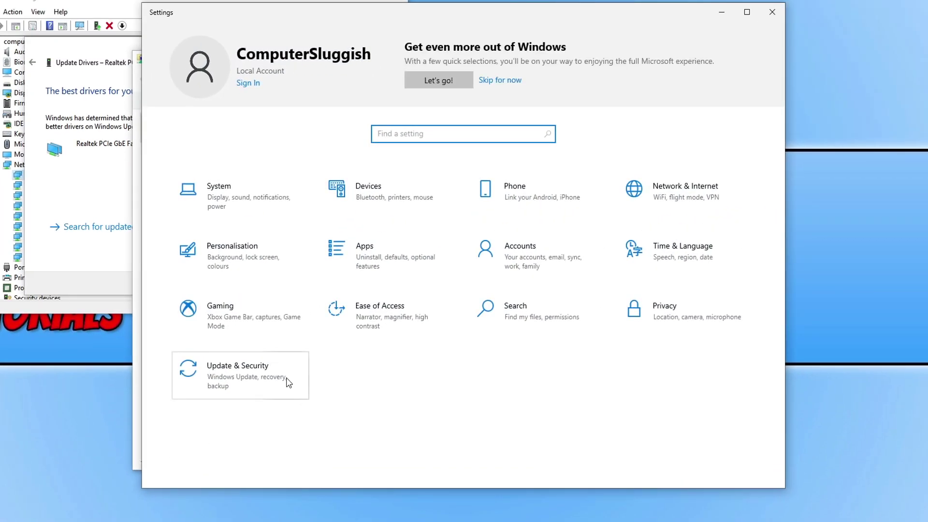
click(288, 383)
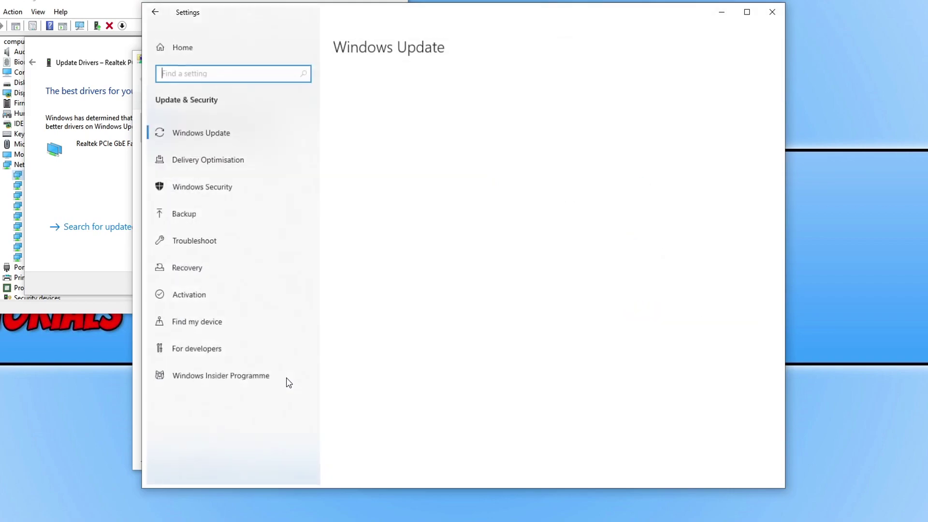
click(233, 252)
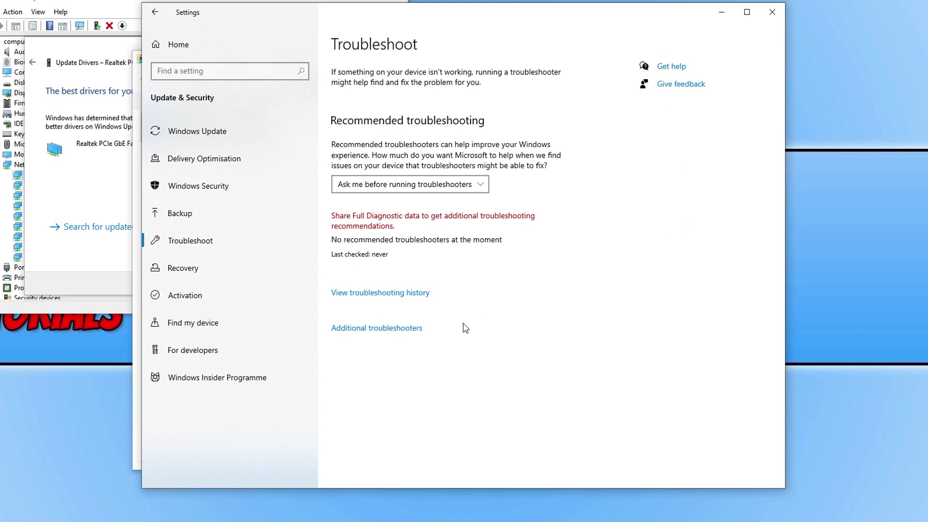
click(402, 329)
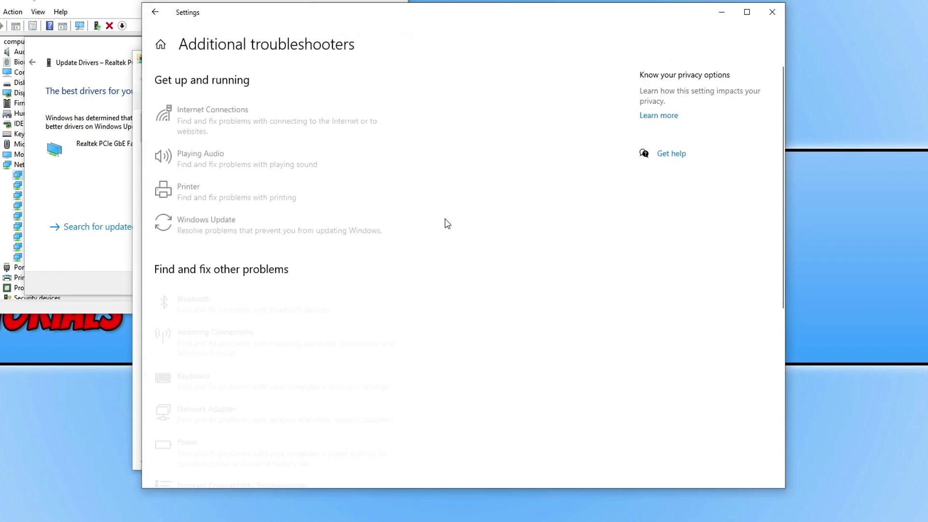
Step: Run the Internet Connections troubleshooter, then close its window
click(262, 118)
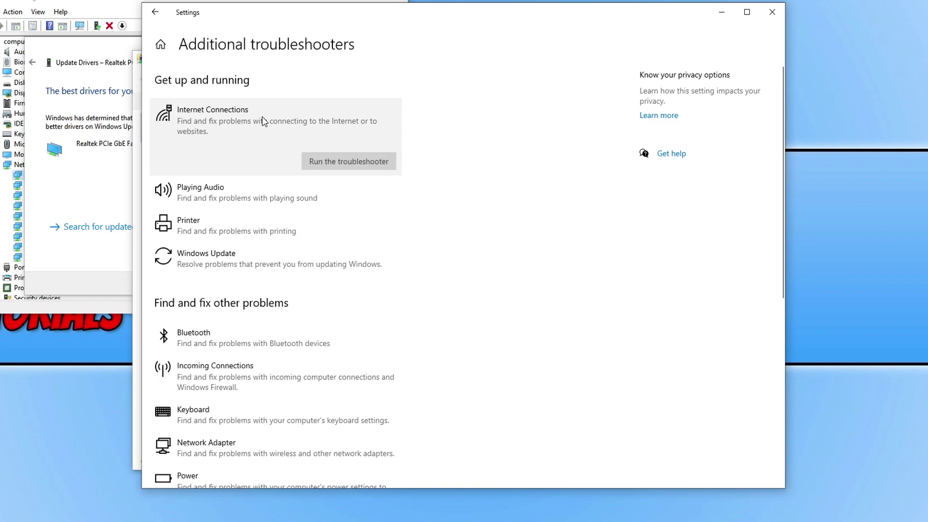
click(384, 163)
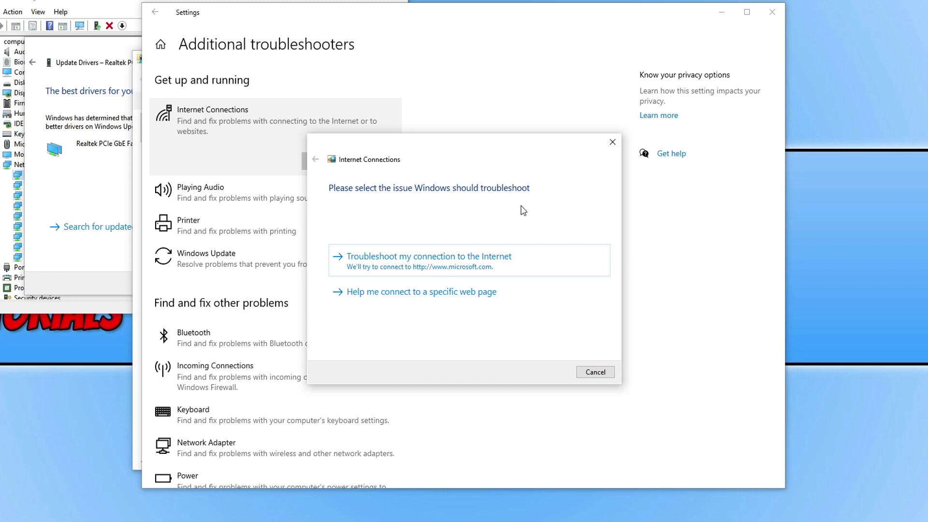
click(612, 141)
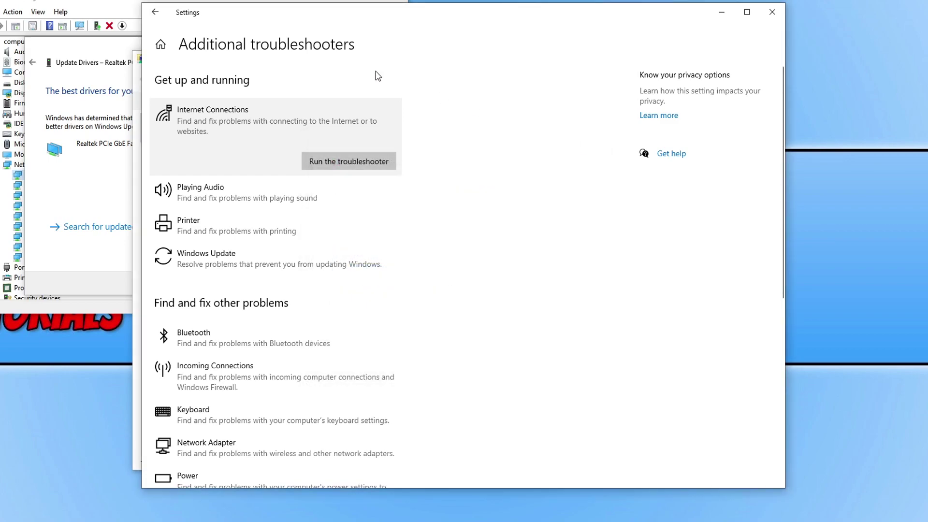
Step: Scroll the troubleshooter list down to Network Adapter, then bring up the Start menu
scroll(407, 193, down, 3)
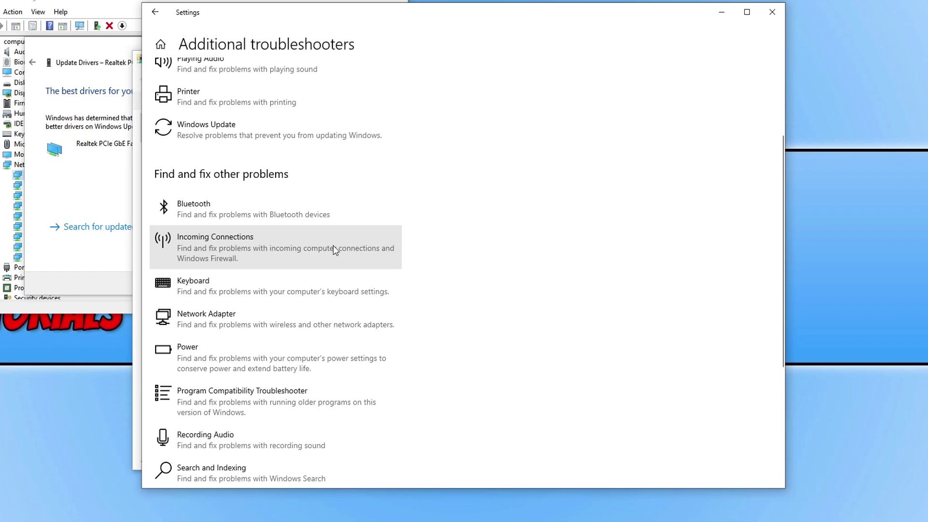
scroll(334, 244, down, 2)
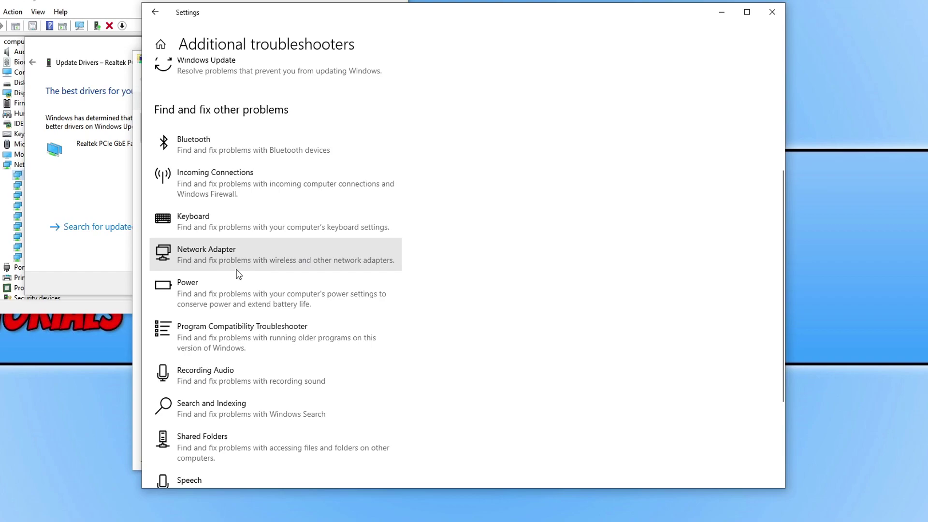
key(super)
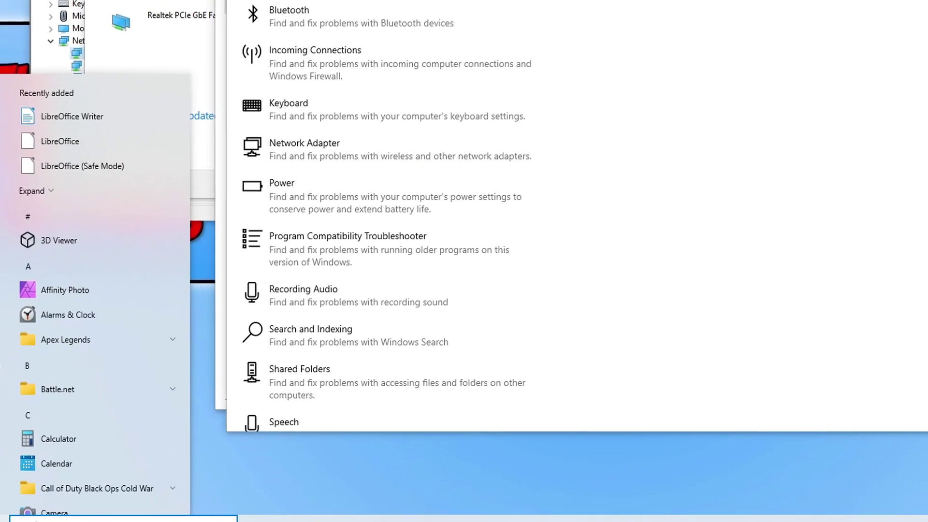
Step: Run 'ipconfig /flushdns' in an administrator Command Prompt to flush the DNS cache
text(cmd)
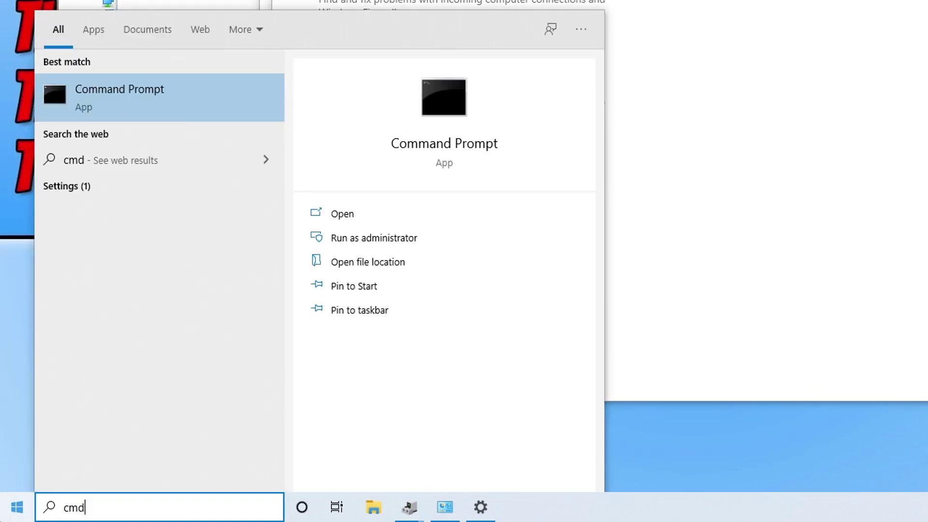
click(396, 236)
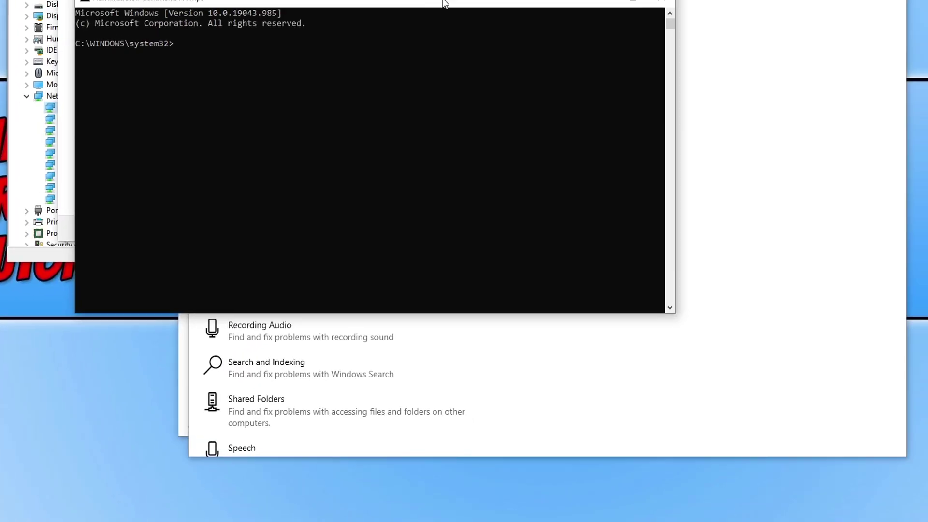
text(ipcon)
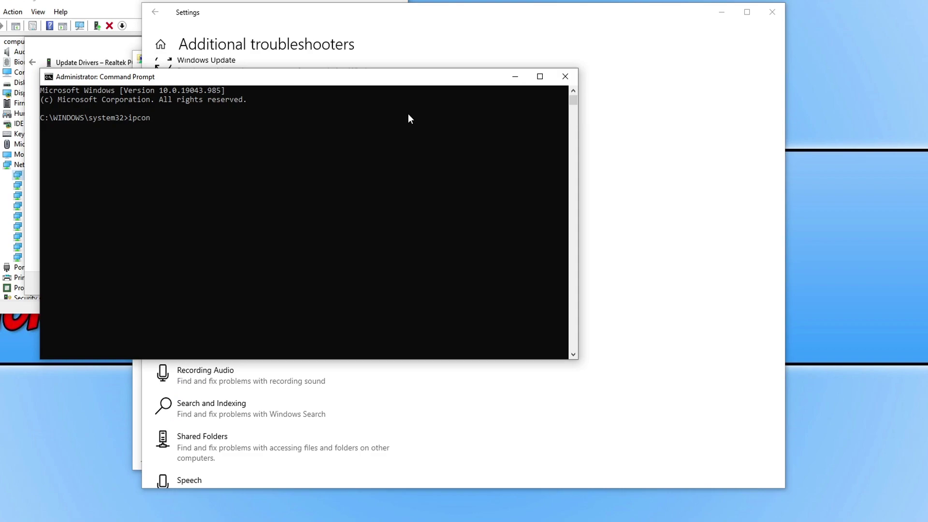
text(fig /flushdns)
key(Return)
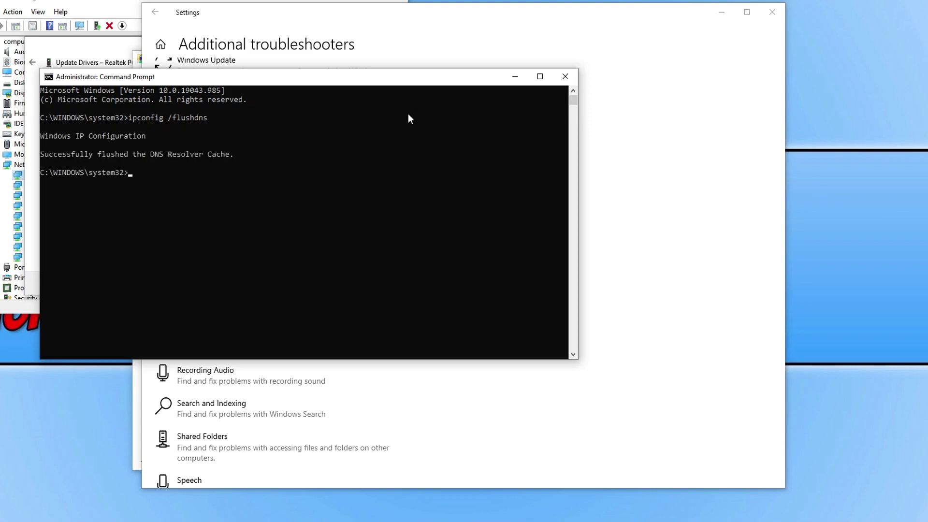